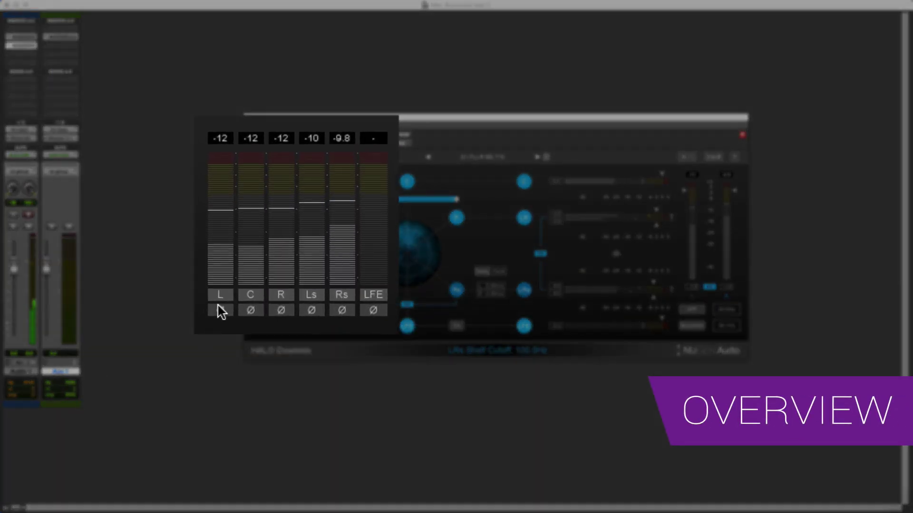
Briefly mute the L and C inputs in turn, and invert the phase of the C input.
click(220, 296)
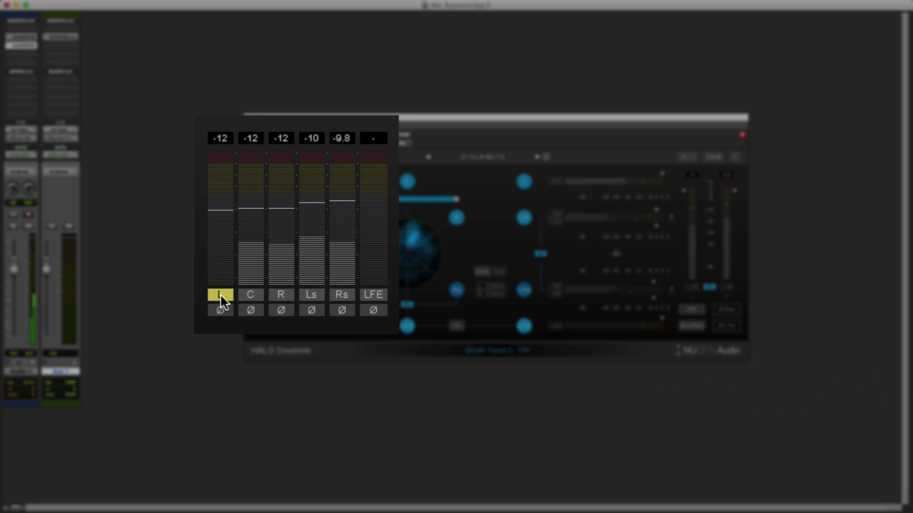
click(220, 296)
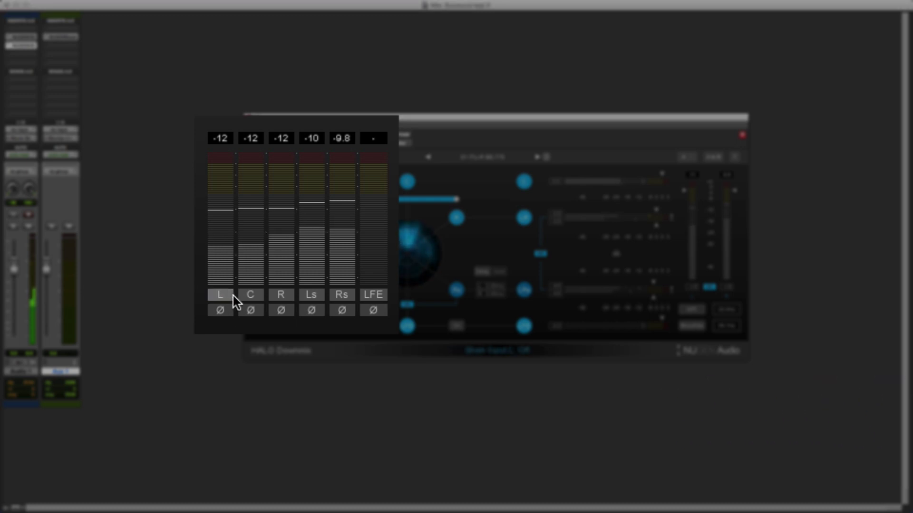
click(239, 296)
click(239, 296)
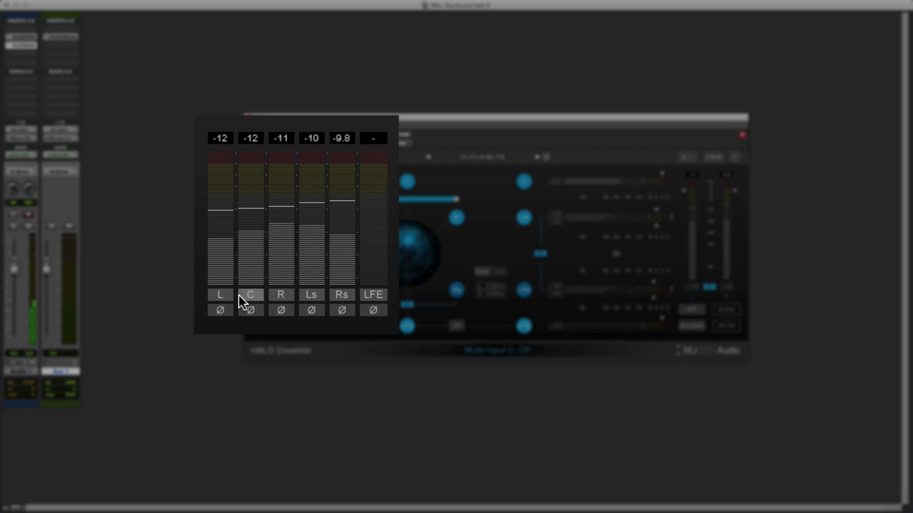
click(247, 311)
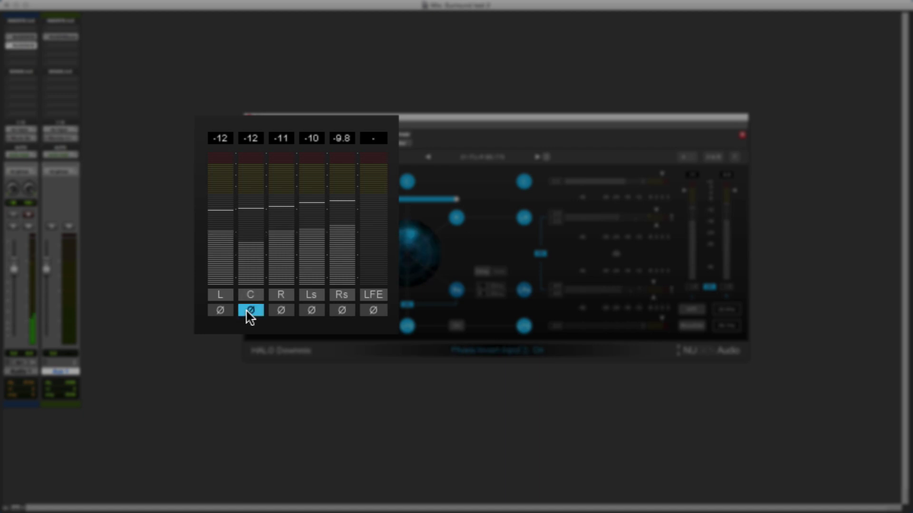
click(266, 277)
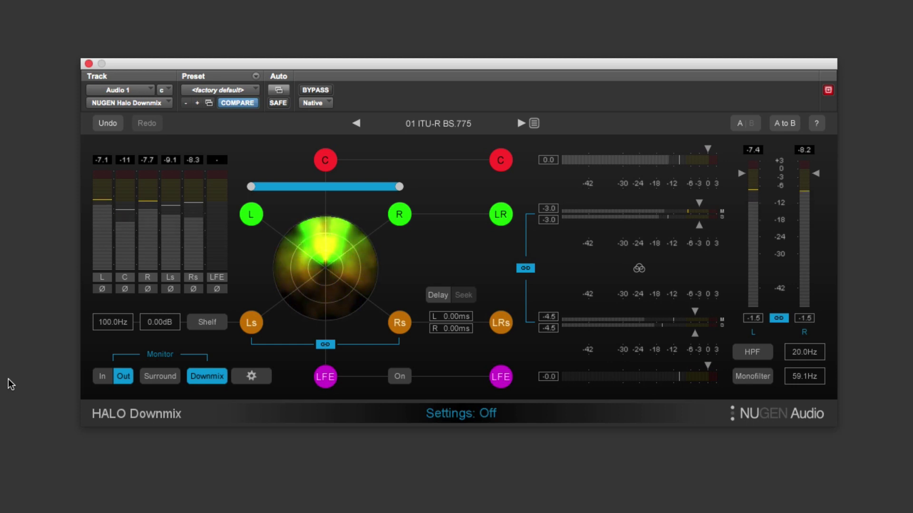
Solo the linked L and R nodes and the C node in turn to audition them.
click(252, 214)
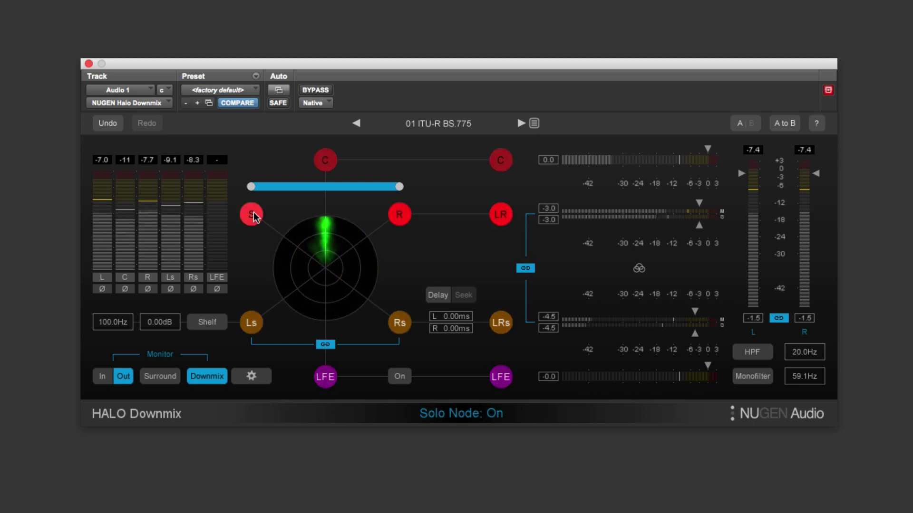
click(253, 214)
click(326, 161)
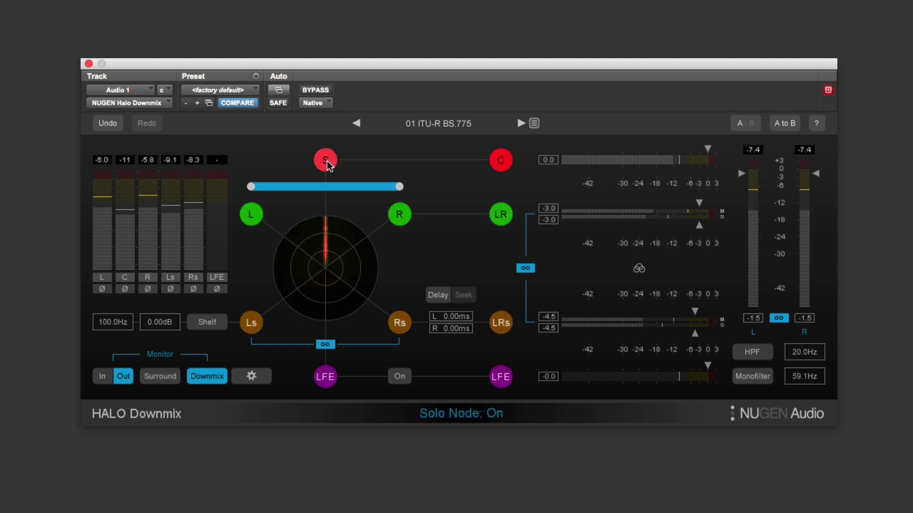
click(326, 161)
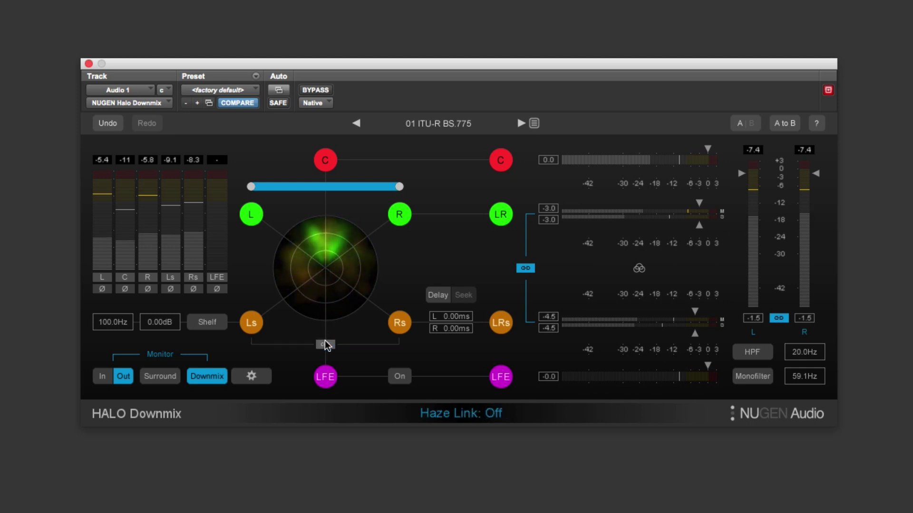
Audition the L, R, Ls and Rs nodes individually while unlinked, and turn the Haze Link back on.
click(252, 214)
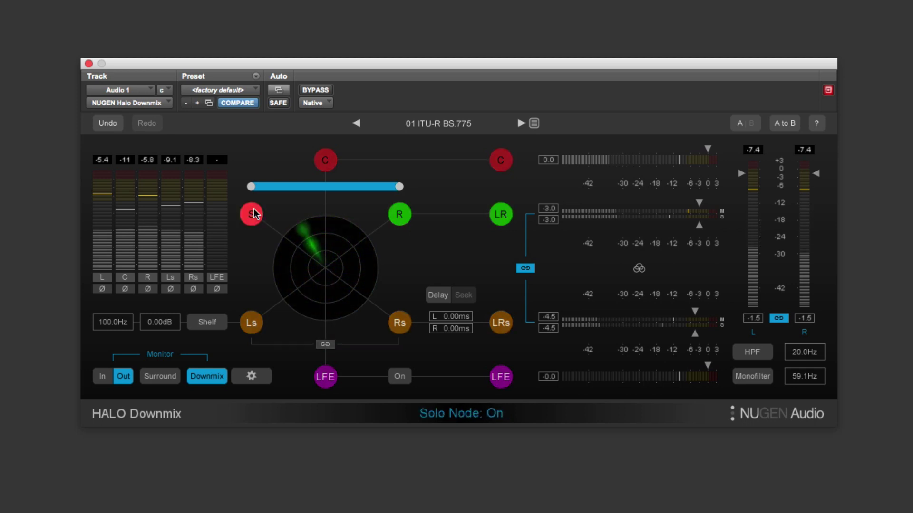
click(392, 219)
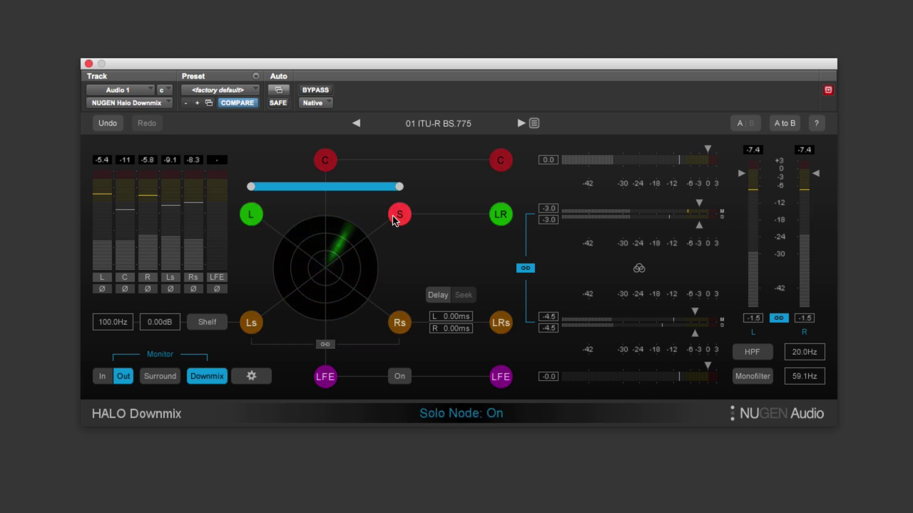
click(254, 324)
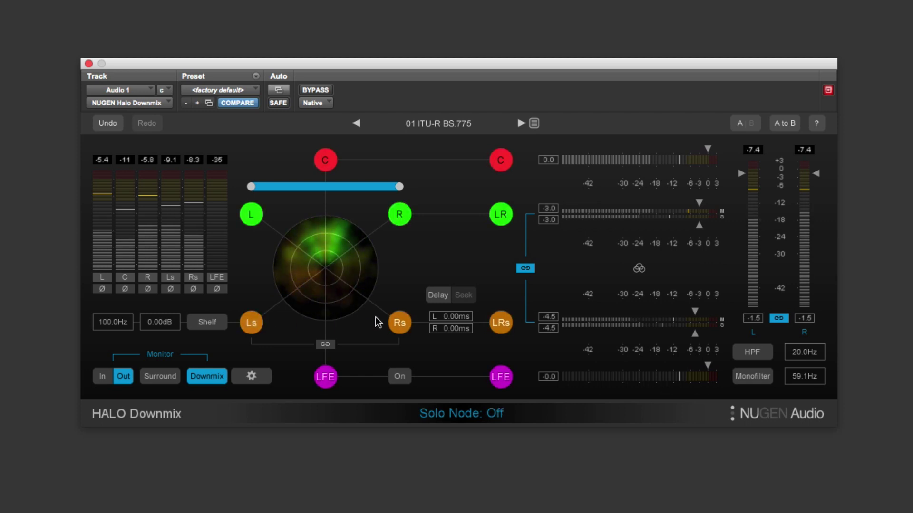
click(395, 324)
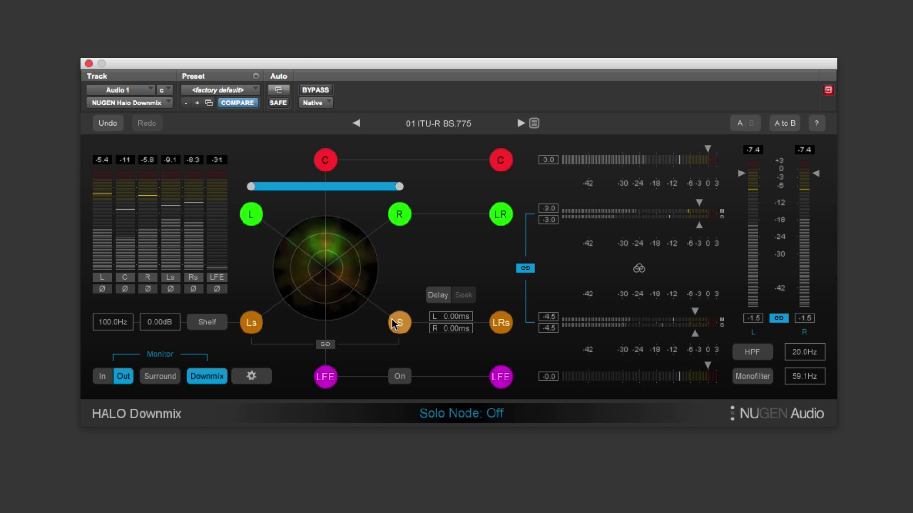
click(325, 344)
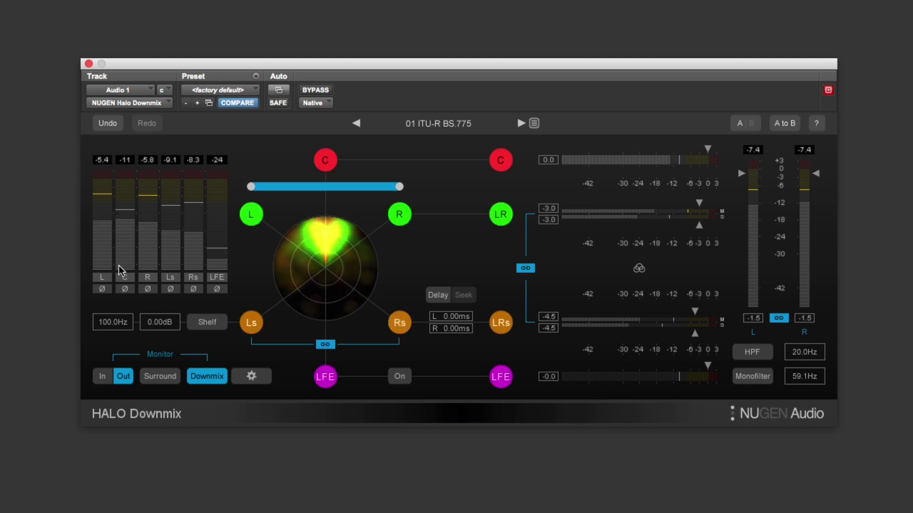
Try adjusting the left end of the front pan width bar, returning Pan Left to 100%.
mouse_move(251, 188)
mouse_move(250, 187)
mouse_down()
mouse_move(324, 193)
mouse_move(242, 192)
mouse_up()
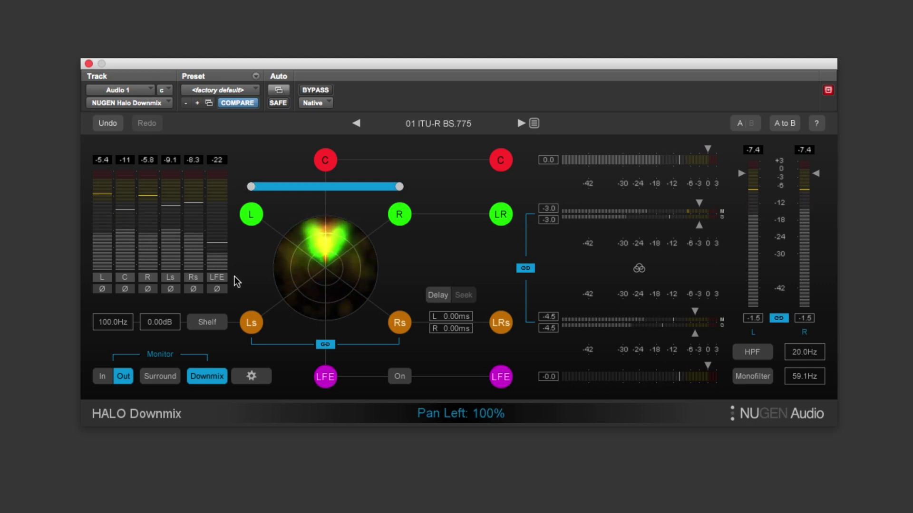
Try a -13.50 dB shelf with a 1.4 kHz cutoff on the soloed surround nodes, and restore it to off at 100 Hz.
click(251, 326)
click(206, 323)
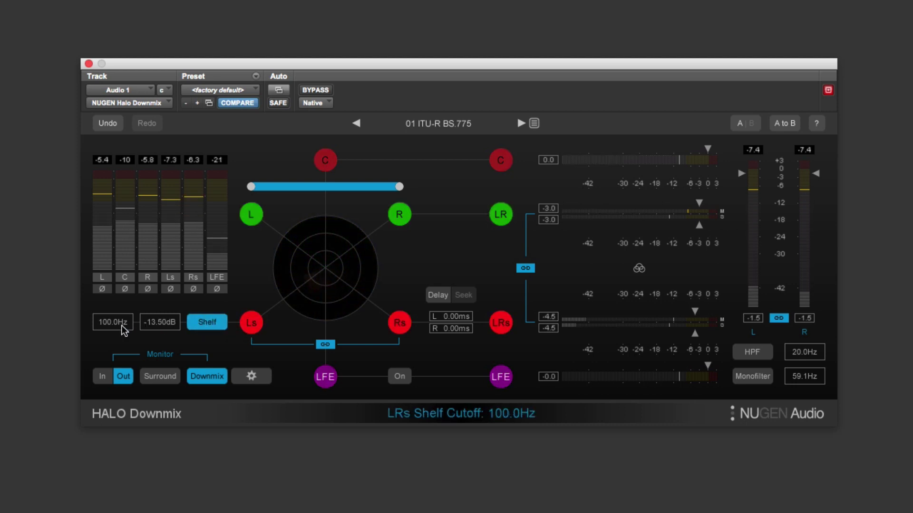
drag(122, 323, 123, 276)
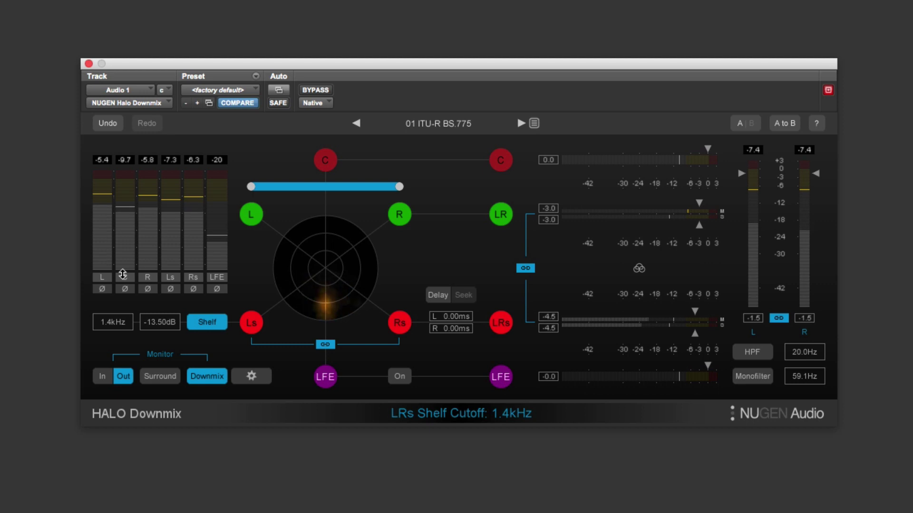
click(196, 325)
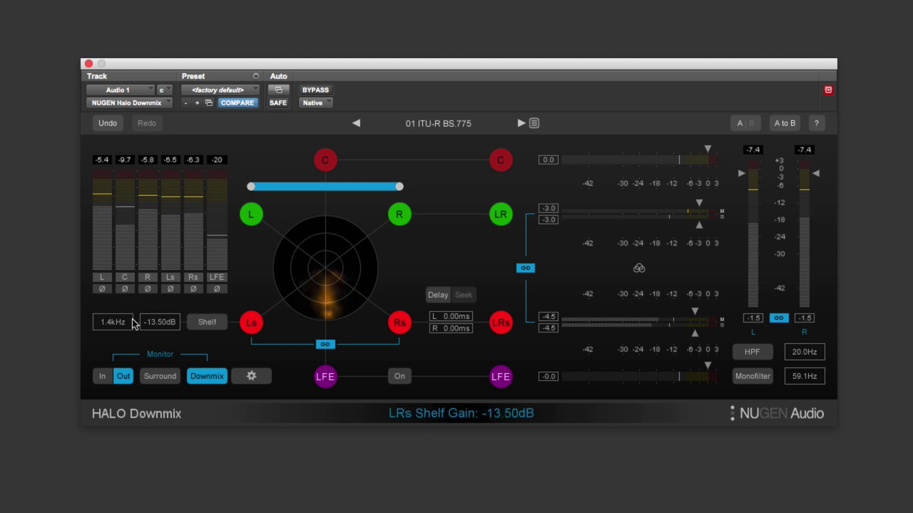
drag(122, 321, 123, 321)
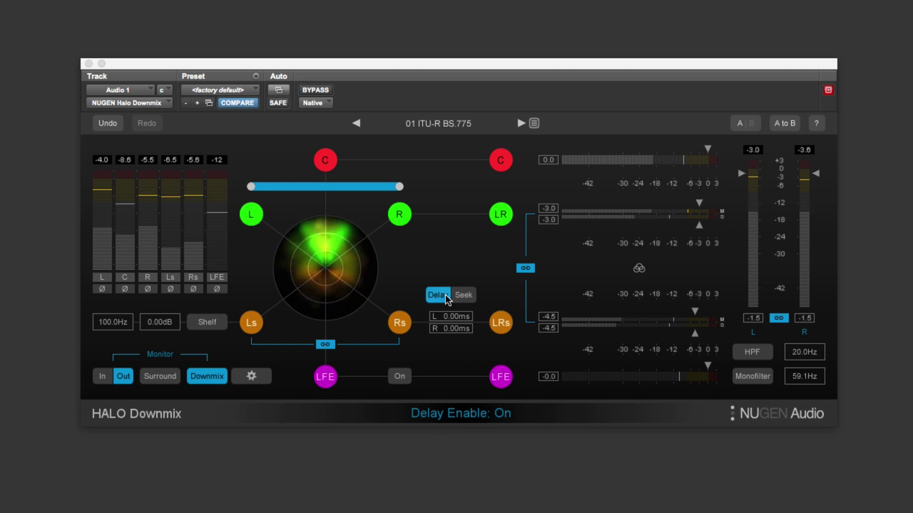
Seek the surround delay times automatically with the delay enabled, and switch the delay back off.
click(464, 295)
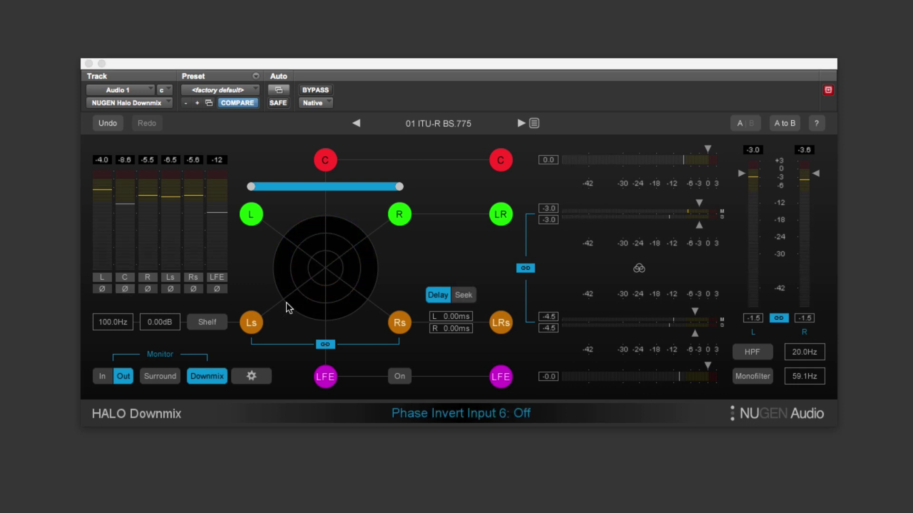
click(461, 299)
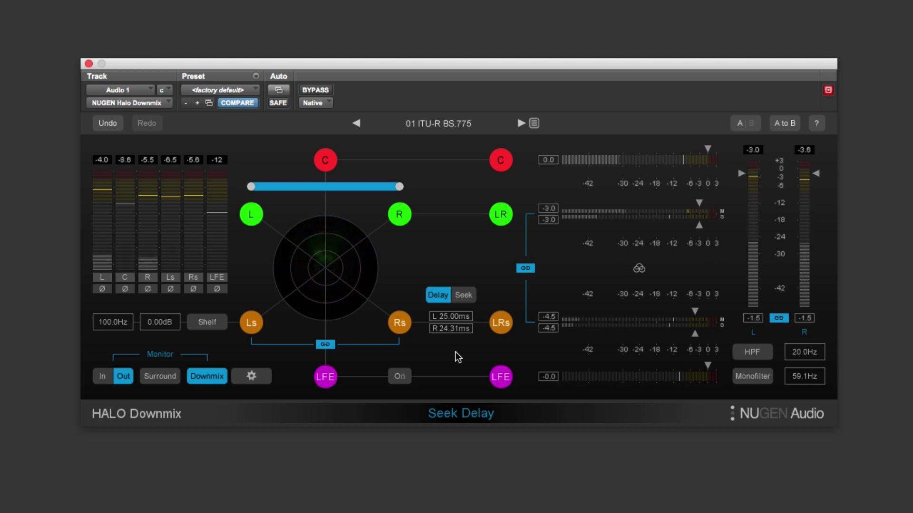
click(438, 299)
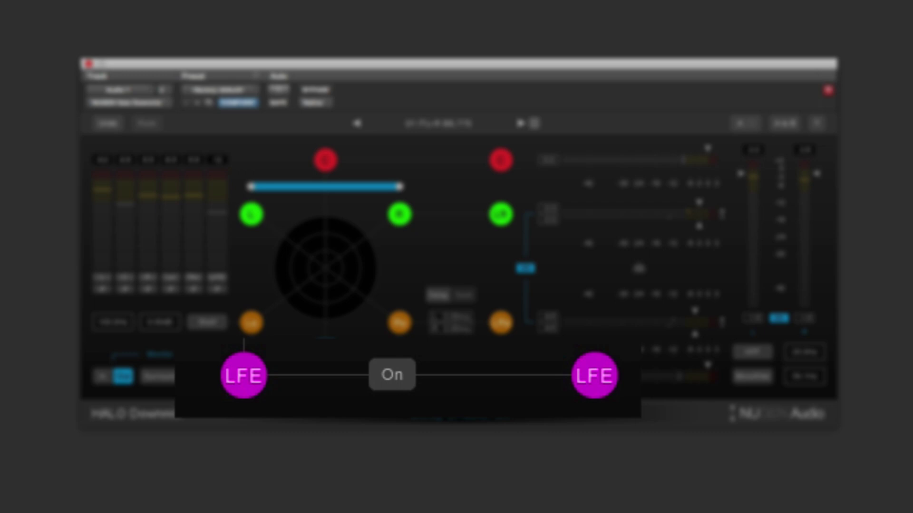
Start playback and enable the LFE channel in the downmix.
key(space)
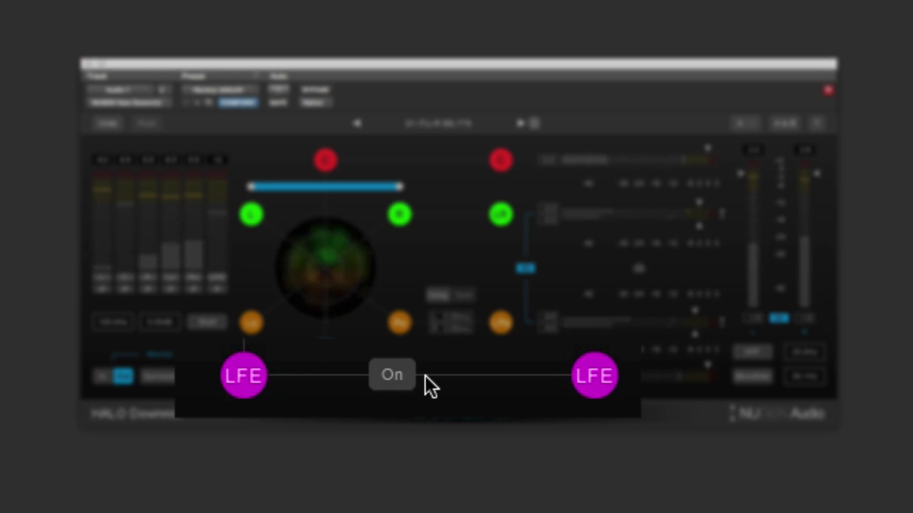
click(403, 378)
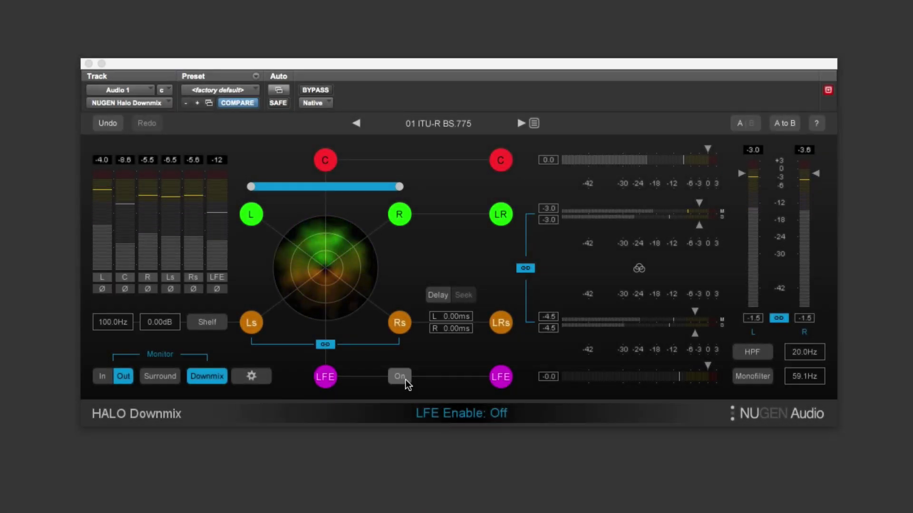
click(405, 379)
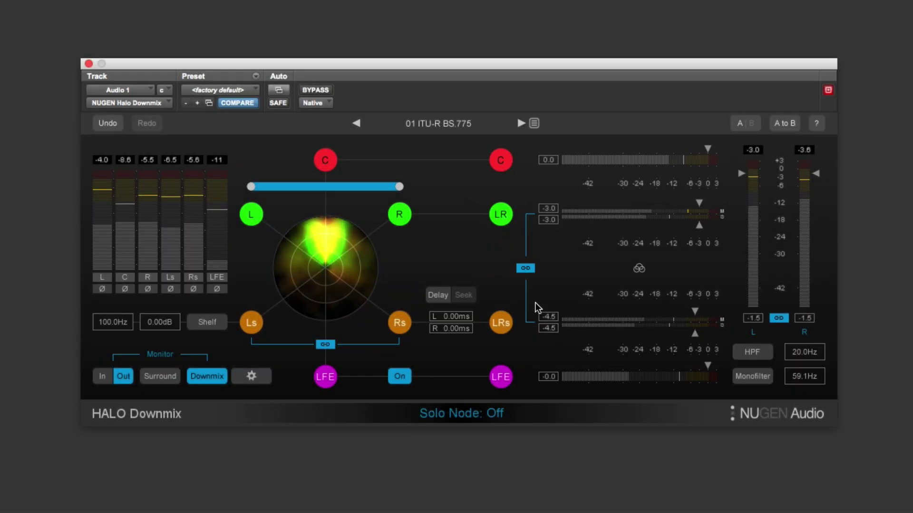
Try changing the LR side trim with the LR and LRs trims unlinked, and restore the link.
click(528, 268)
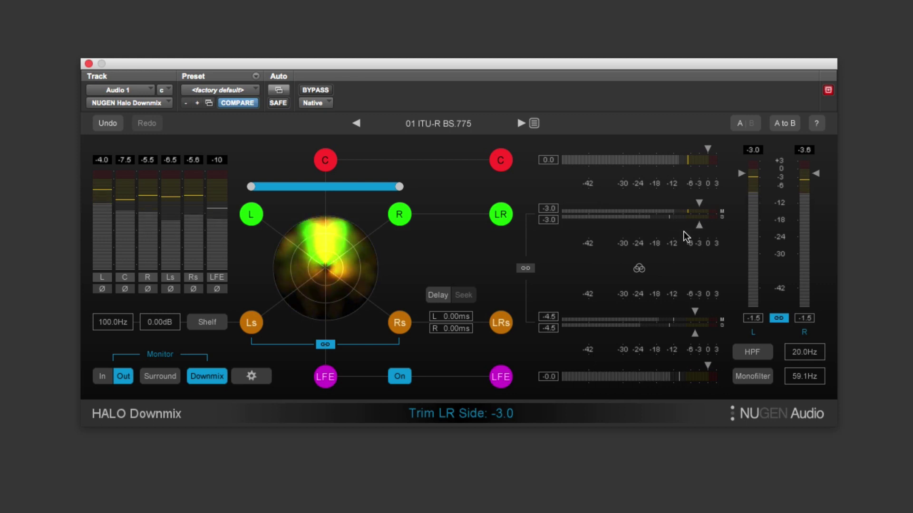
mouse_move(699, 226)
mouse_down()
mouse_move(670, 228)
mouse_move(698, 228)
mouse_up()
click(526, 268)
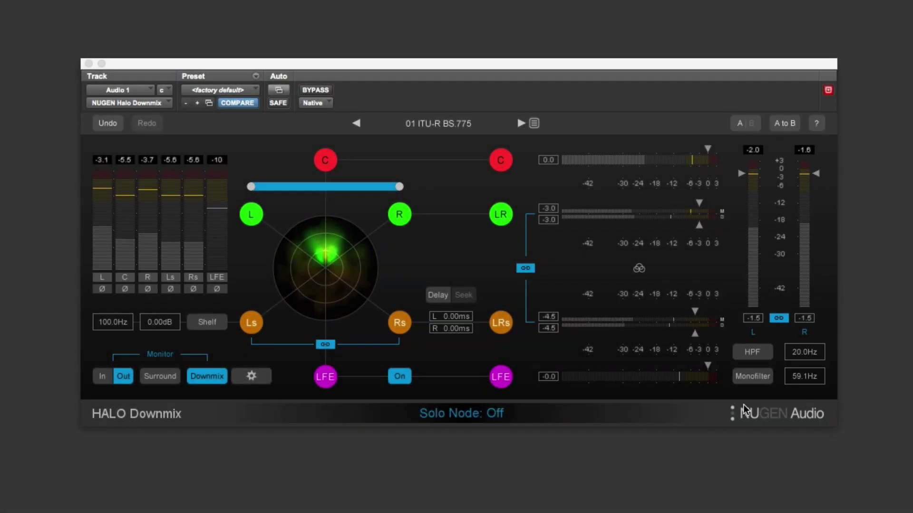
Enable the high-pass filter at 30.0 Hz and the Monofilter at 20.0 Hz.
click(757, 354)
drag(805, 350, 807, 404)
click(755, 376)
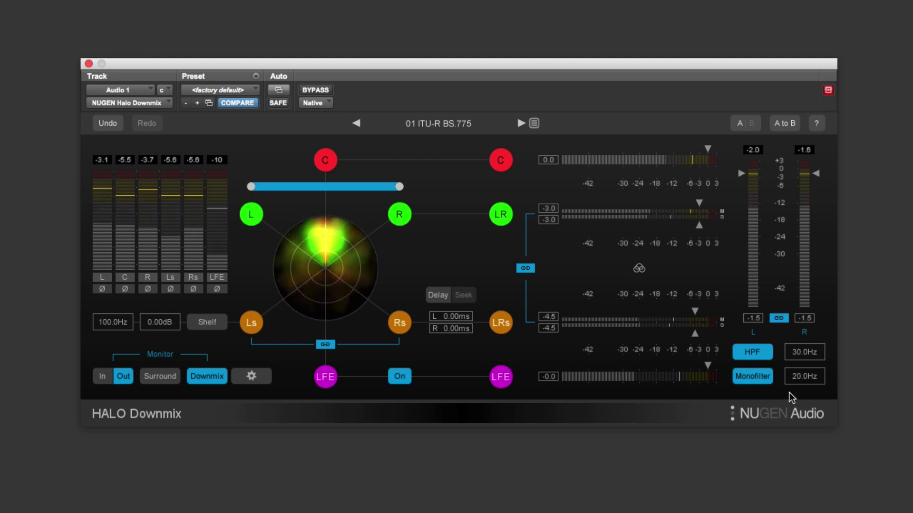
Monitor the surround signal, set the C trim to -2.3 and lower the LR mid trim.
click(161, 376)
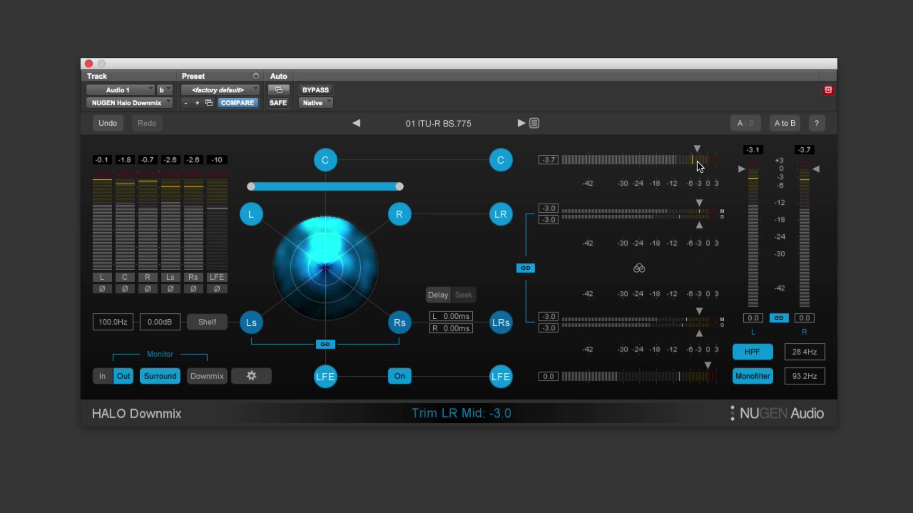
drag(698, 149, 701, 149)
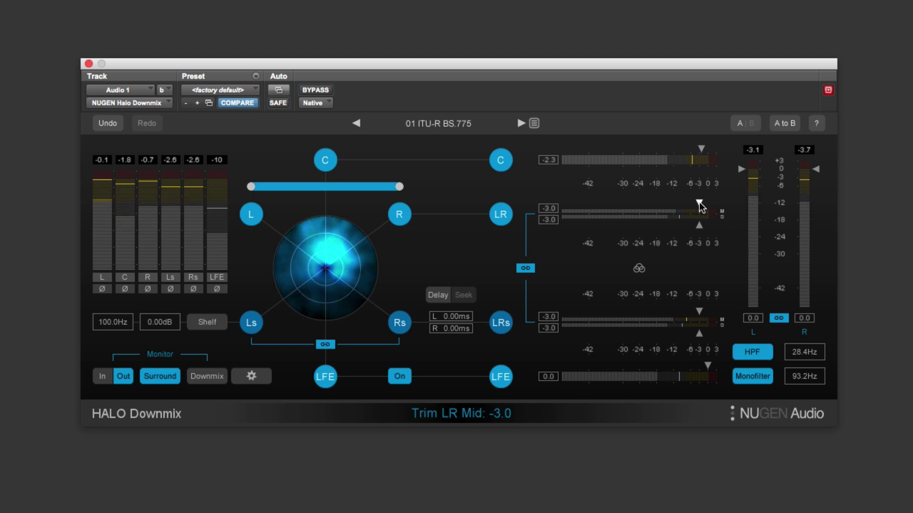
drag(700, 202, 696, 202)
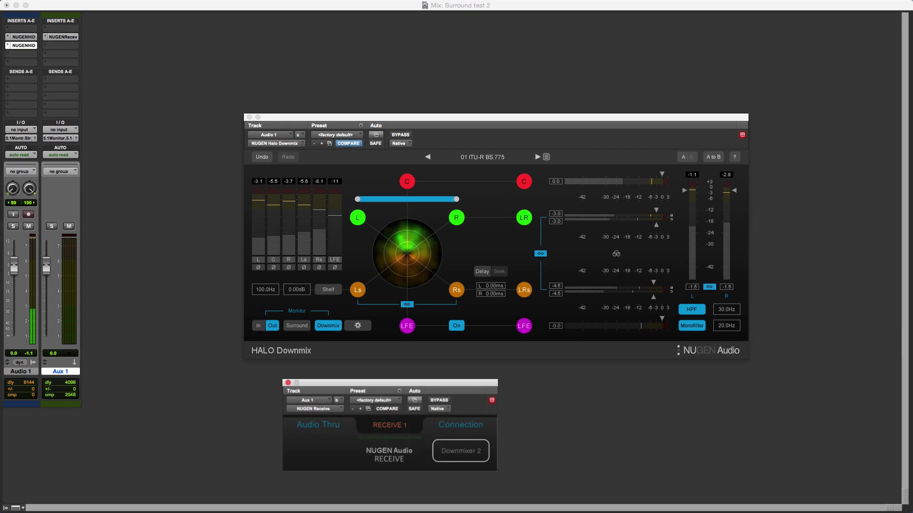
Compare the Surround and Downmix monitor signals, and check the monitored input against the output.
click(296, 326)
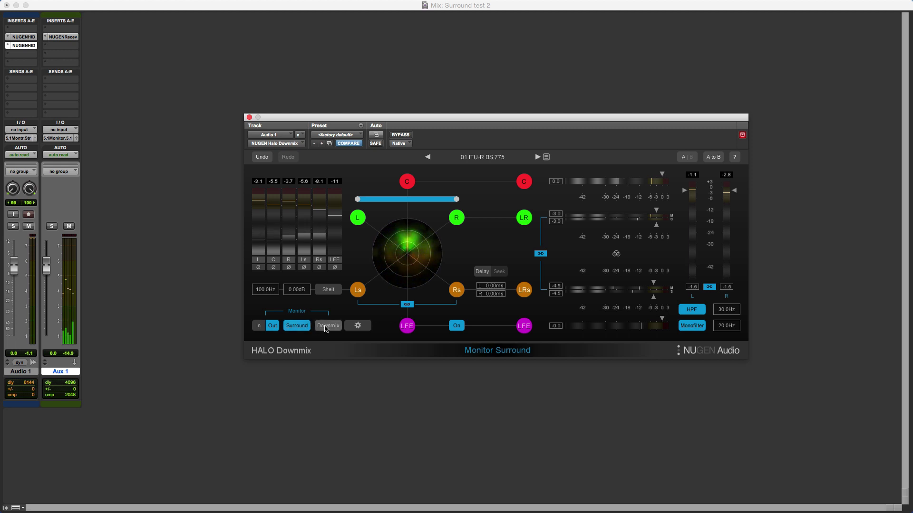
click(328, 326)
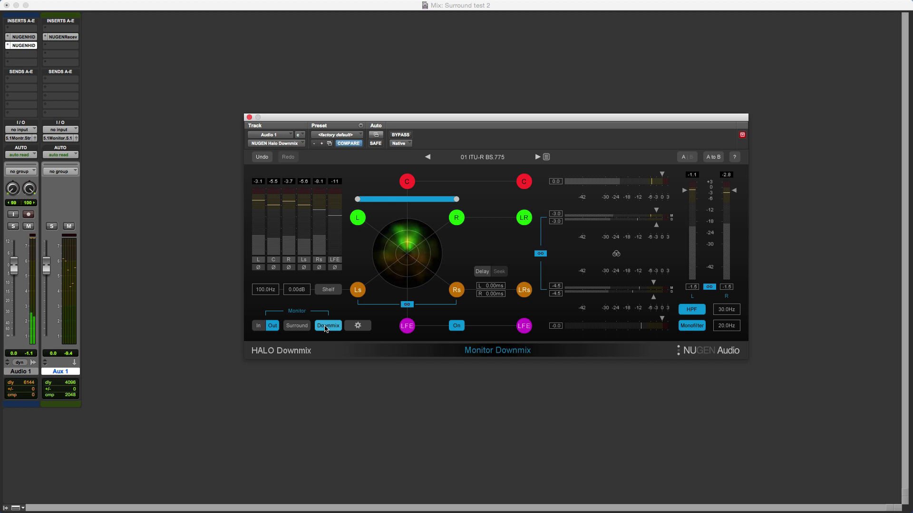
click(302, 326)
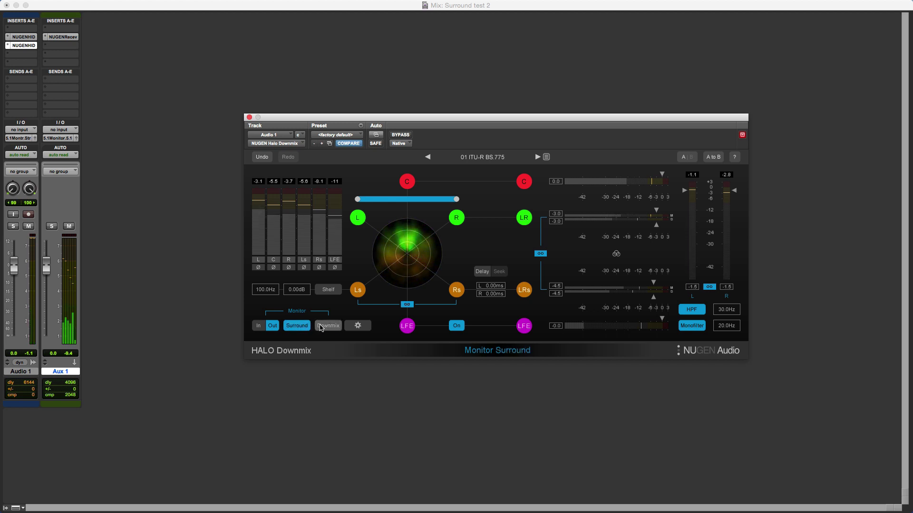
click(324, 327)
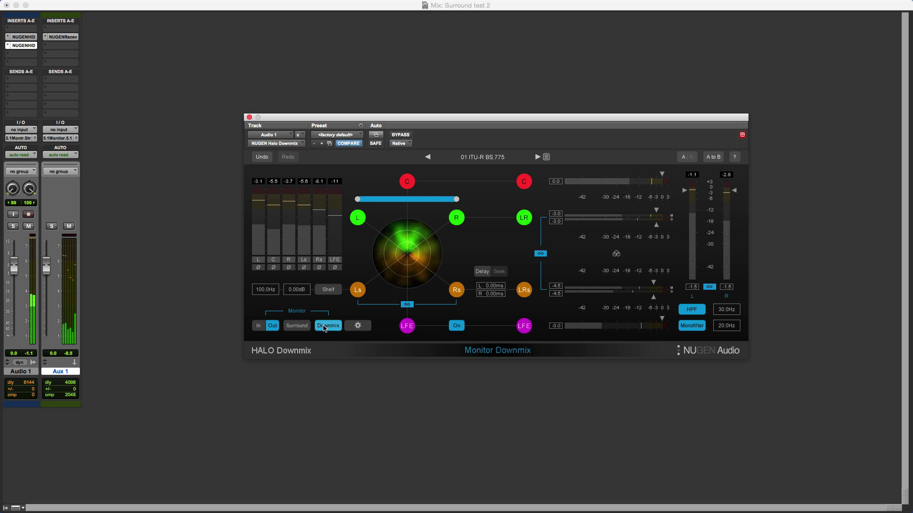
click(266, 327)
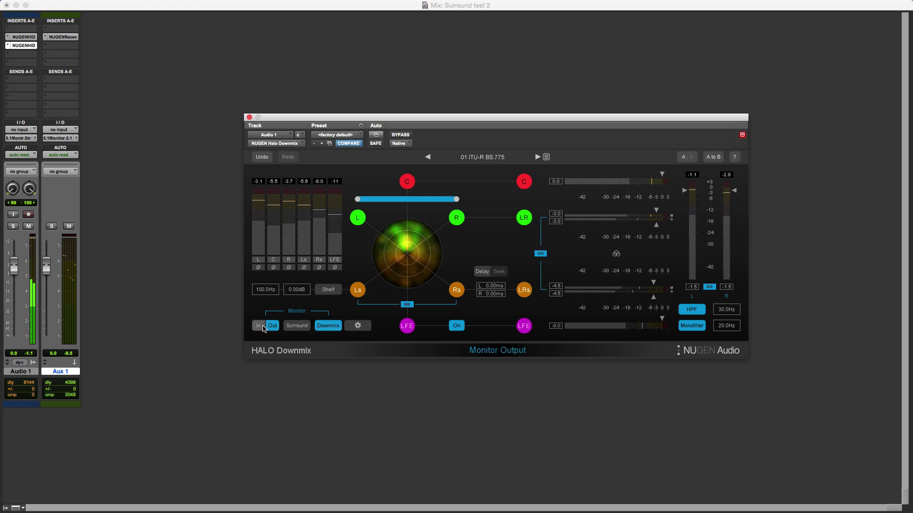
Audition the Surround and Downmix signals with input monitoring, and compare output against input on the Downmix, ending with output monitoring.
click(259, 327)
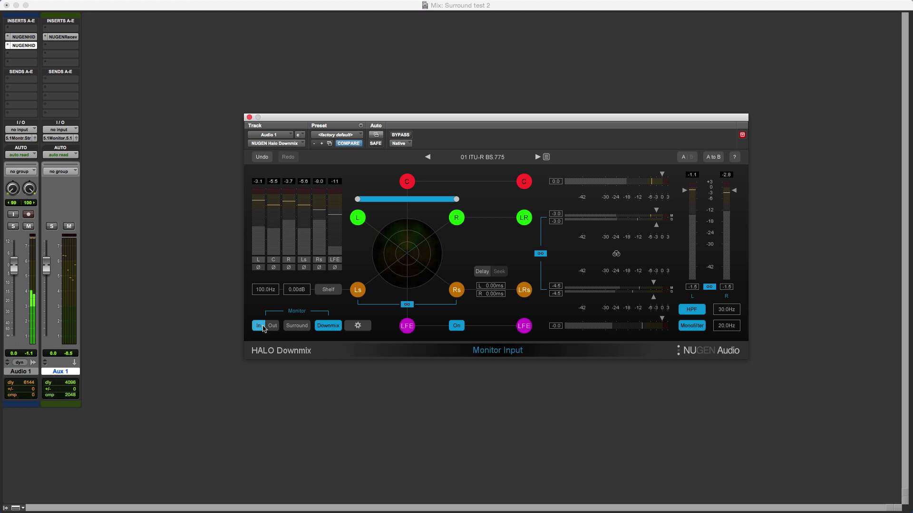
click(305, 329)
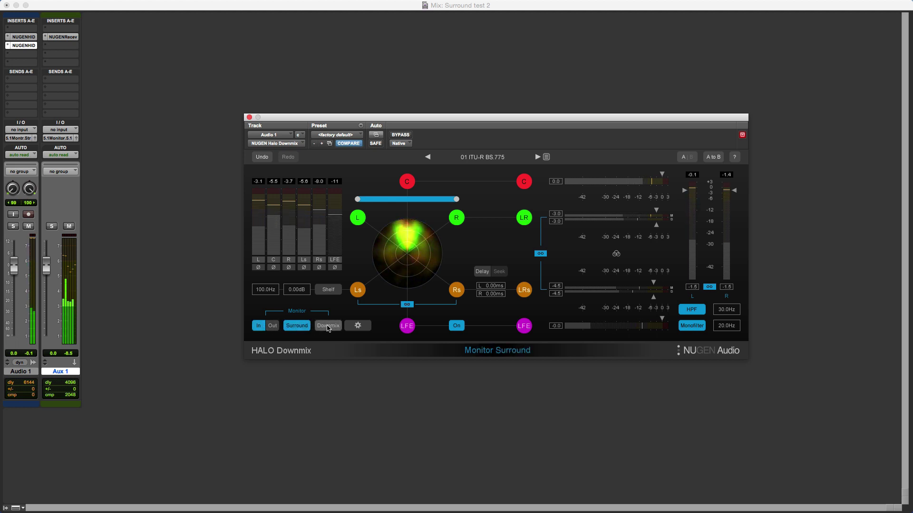
click(328, 327)
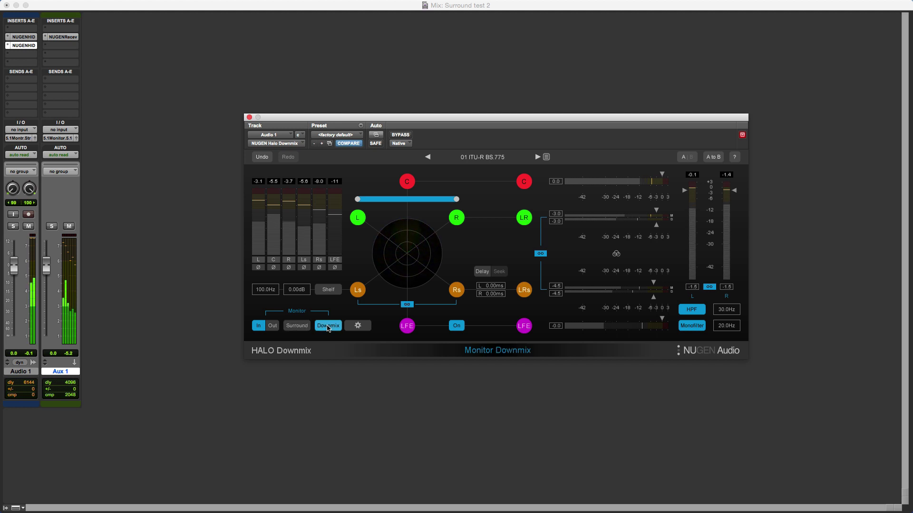
click(273, 327)
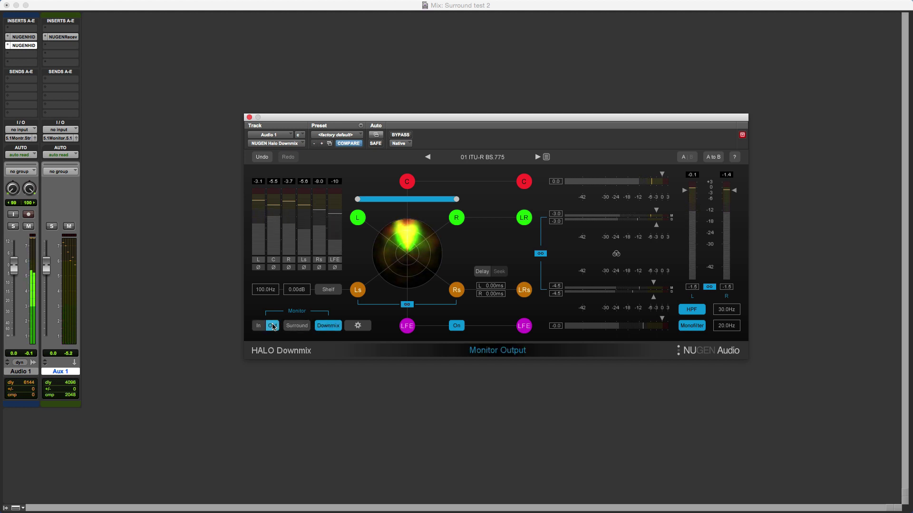
click(259, 327)
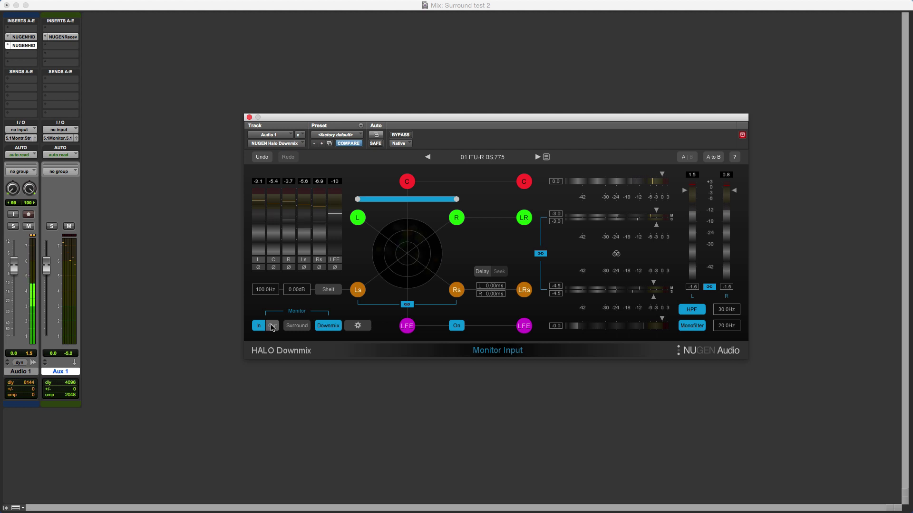
click(272, 327)
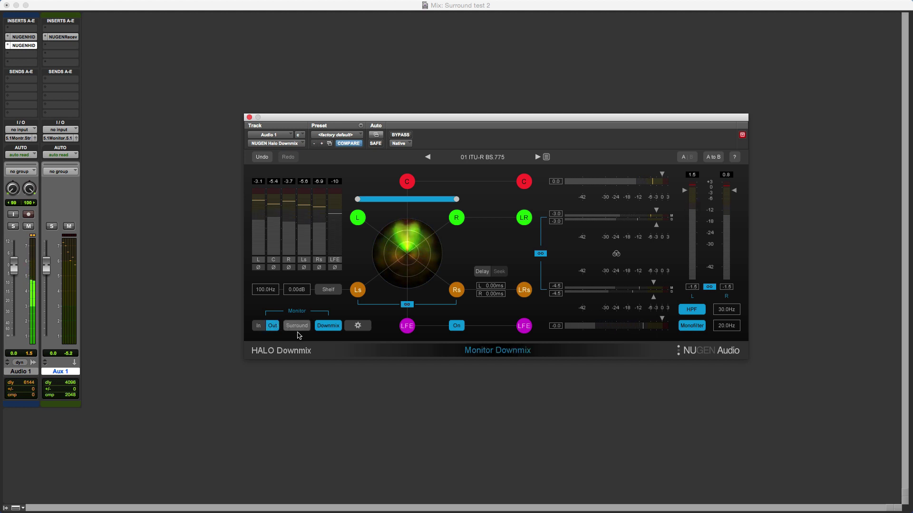